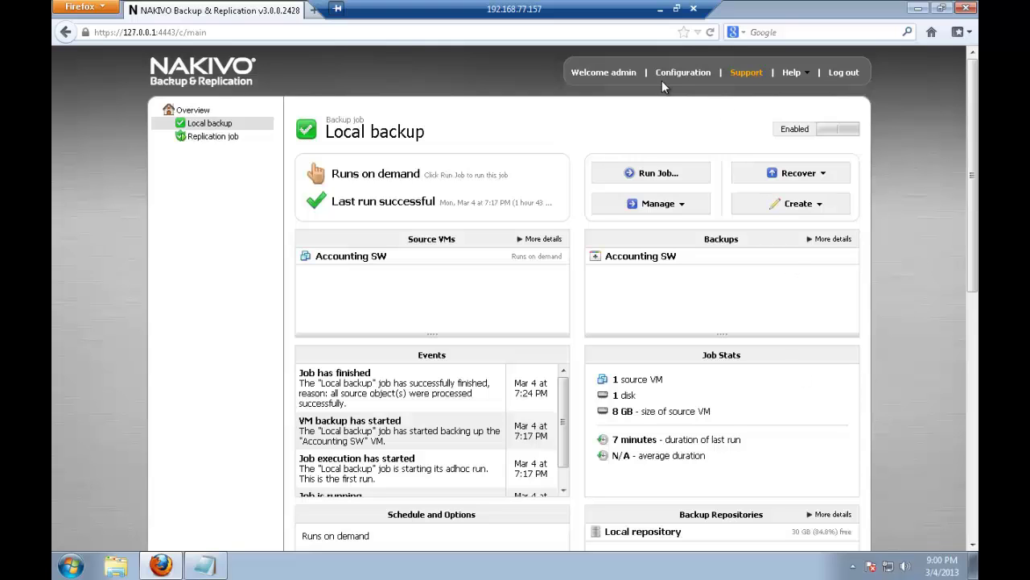
Step: In Configuration, start a new cloud integration and name it 'Amazon repository1'
{"action": "left_click", "coordinate": [681, 74]}
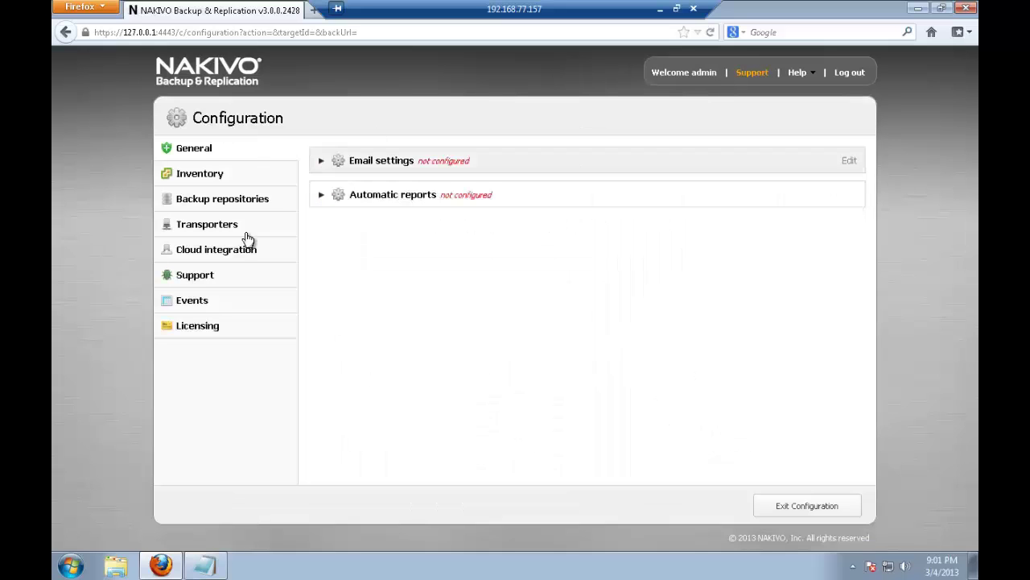
{"action": "left_click", "coordinate": [204, 257]}
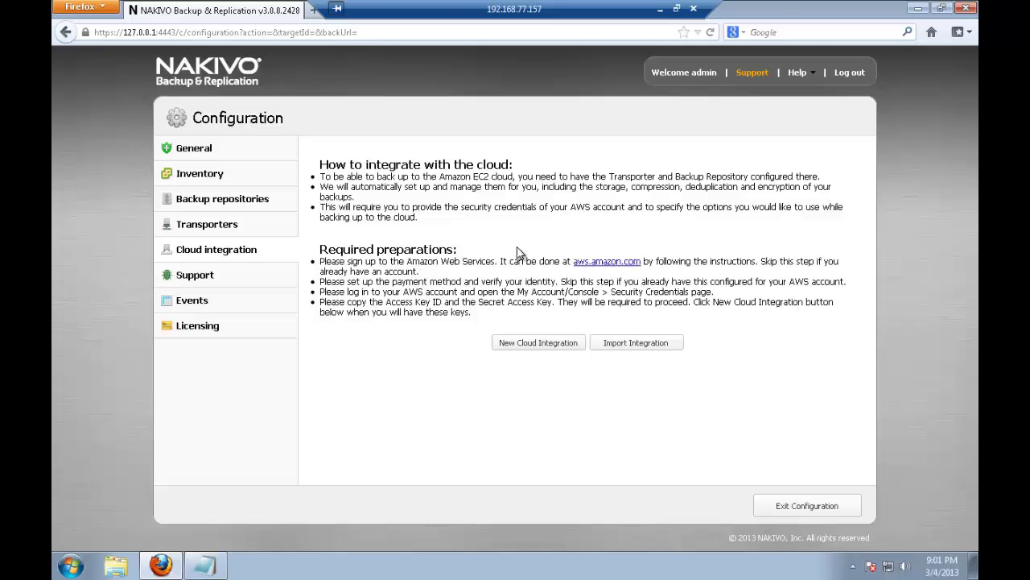
{"action": "left_click", "coordinate": [511, 351]}
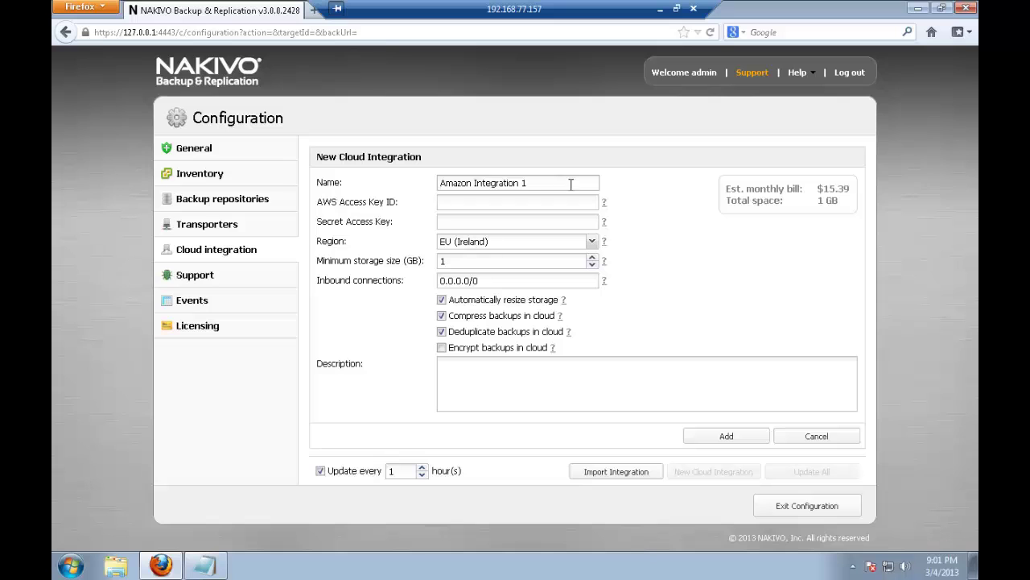
{"action": "left_click_drag", "start_coordinate": [563, 186], "coordinate": [281, 178]}
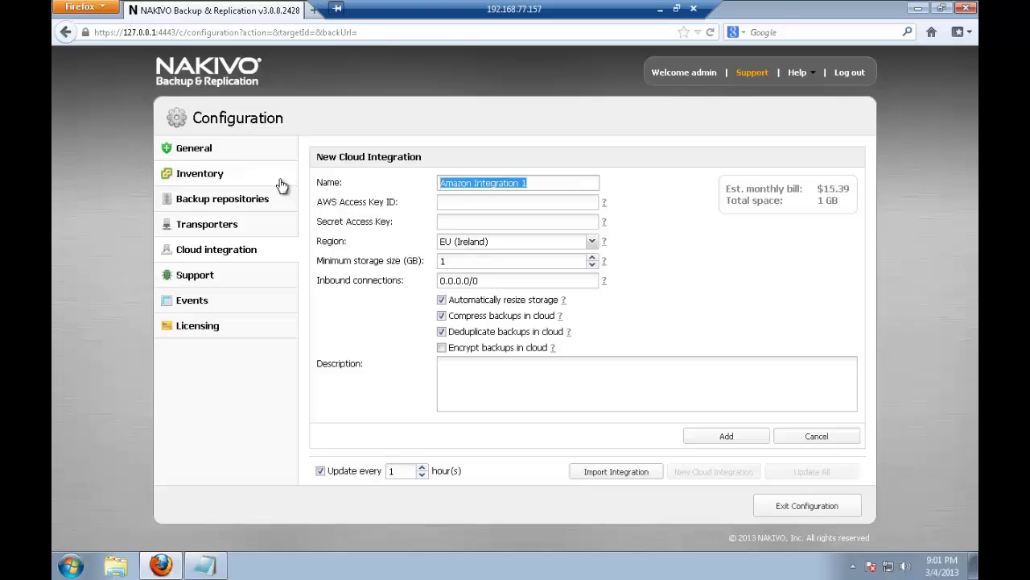
{"action": "type", "text": "Amazon"}
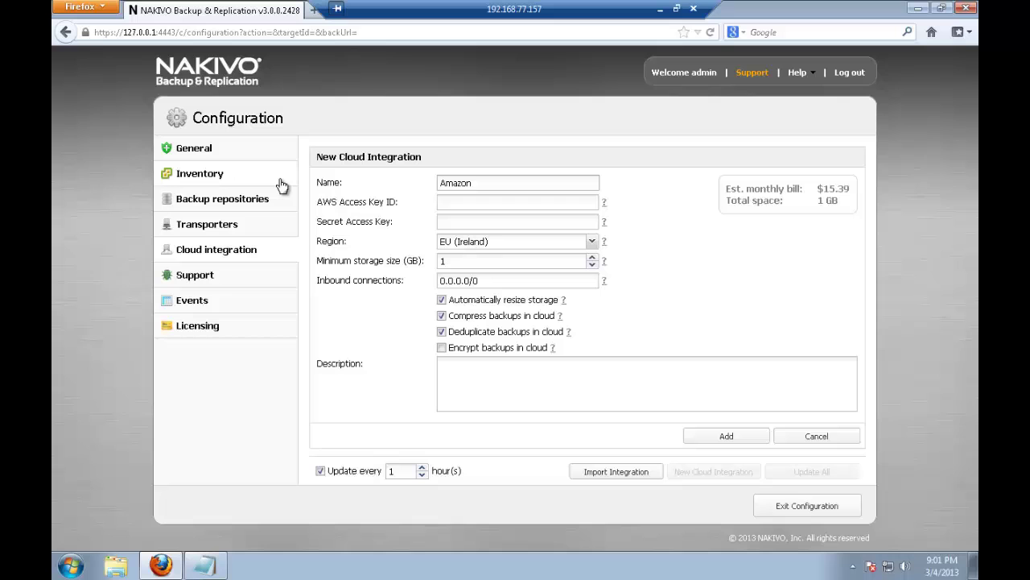
{"action": "type", "text": " repository1"}
Step: Copy the Access Key Id from the Notepad notes for the AWS Access Key ID field
{"action": "left_click", "coordinate": [447, 199]}
{"action": "left_click", "coordinate": [205, 566]}
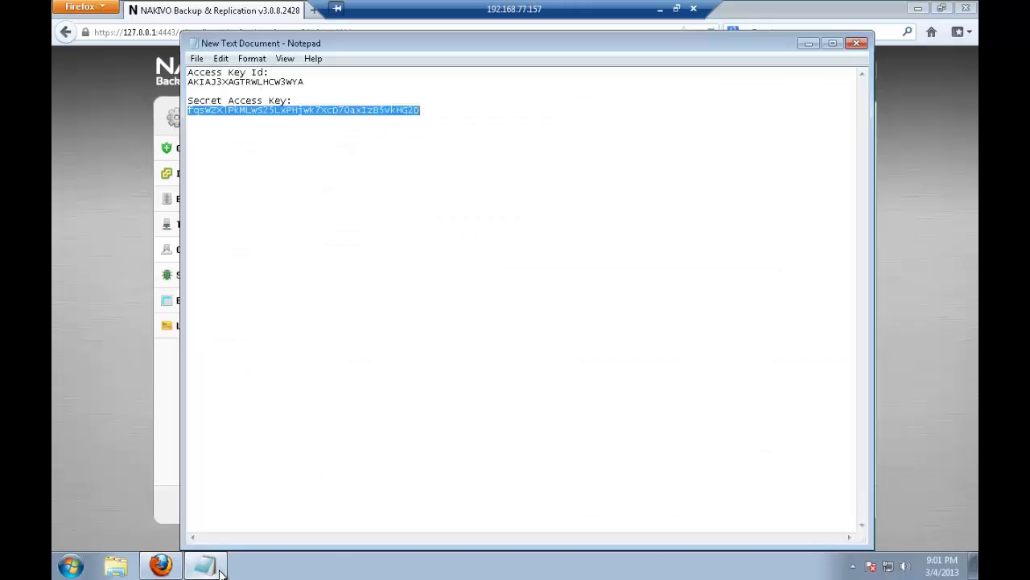
{"action": "left_click_drag", "start_coordinate": [306, 84], "coordinate": [187, 83]}
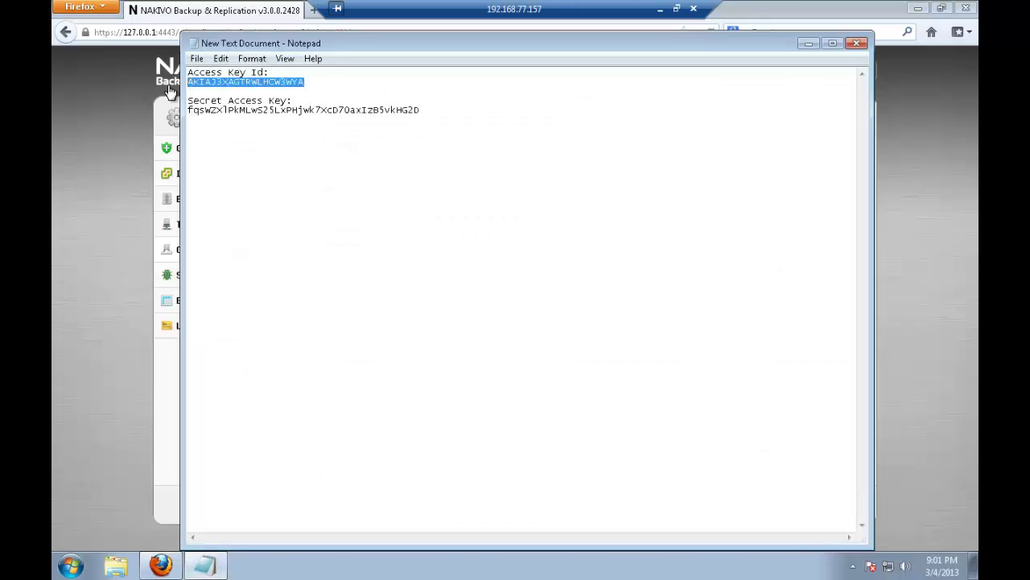
{"action": "key", "text": "ctrl+c"}
{"action": "left_click", "coordinate": [96, 151]}
Step: Paste the Access Key Id, then copy and paste the Secret Access Key from Notepad
{"action": "left_click", "coordinate": [491, 202]}
{"action": "key", "text": "ctrl+v"}
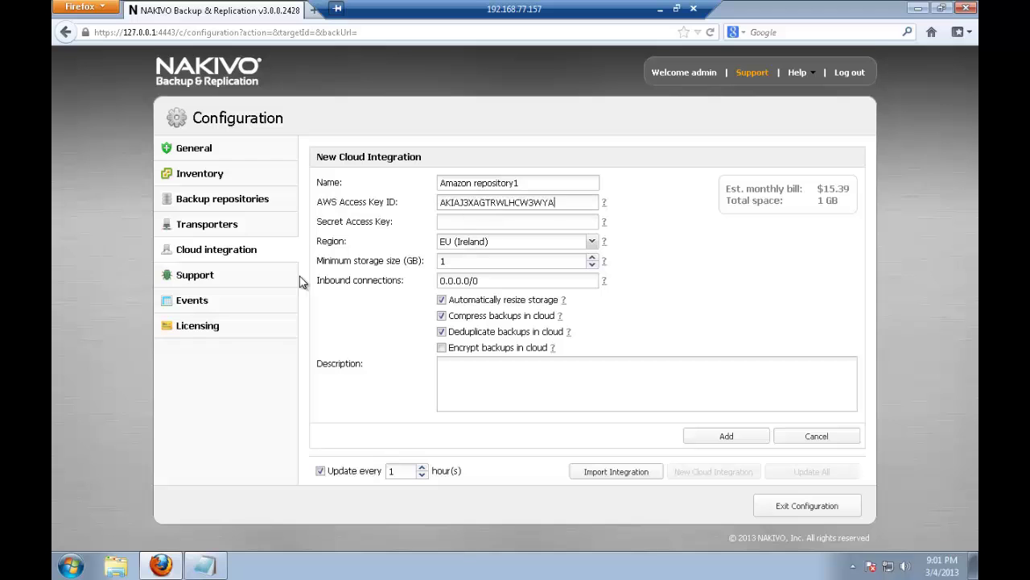
{"action": "key", "text": "alt+Tab"}
{"action": "left_click_drag", "start_coordinate": [420, 109], "coordinate": [152, 135]}
{"action": "key", "text": "ctrl+c"}
{"action": "left_click", "coordinate": [153, 134]}
{"action": "left_click", "coordinate": [496, 221]}
{"action": "key", "text": "ctrl+v"}
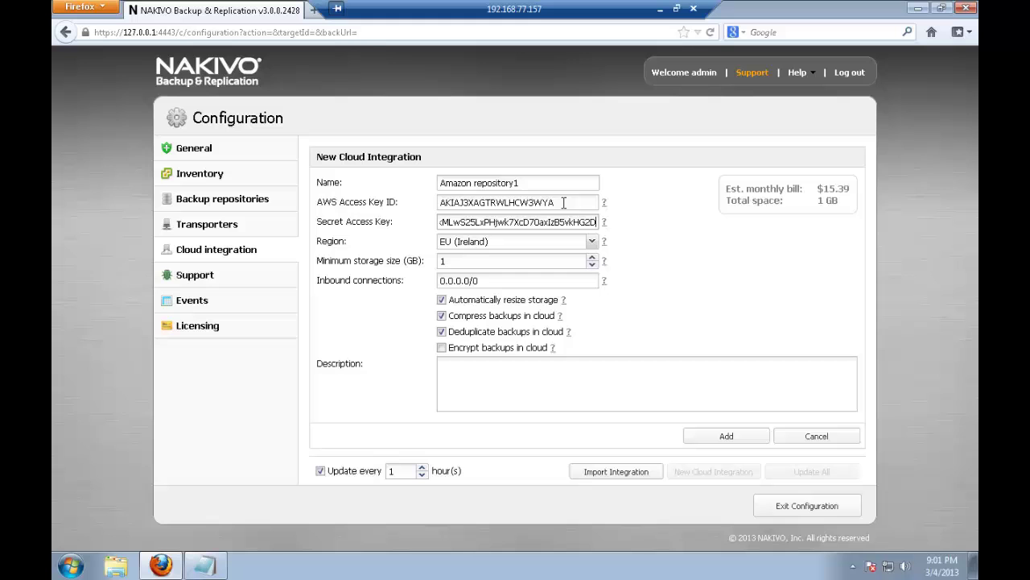
Step: Keep the region as EU (Ireland) and set minimum storage size to 10 GB
{"action": "left_click", "coordinate": [591, 242]}
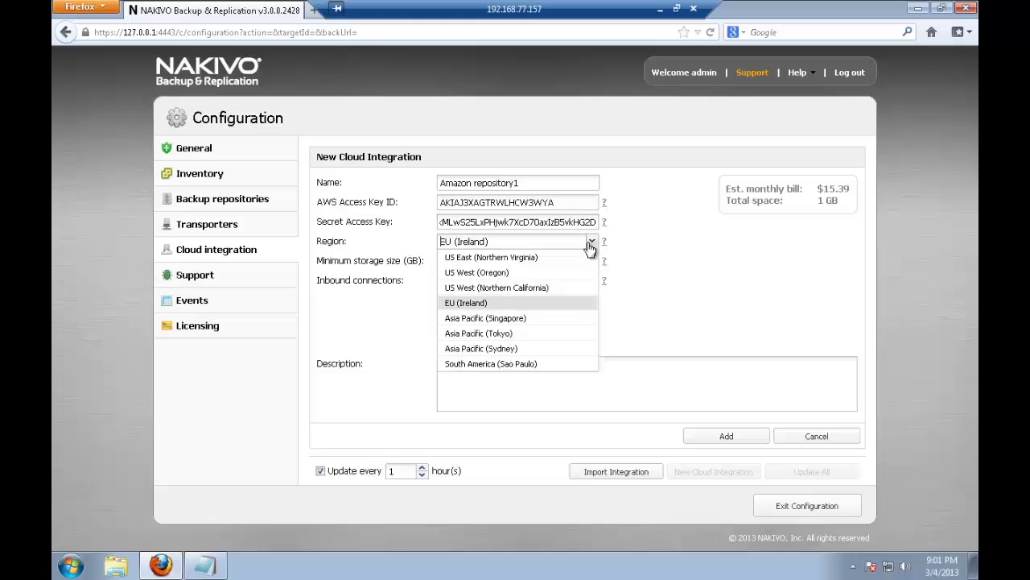
{"action": "left_click", "coordinate": [546, 302]}
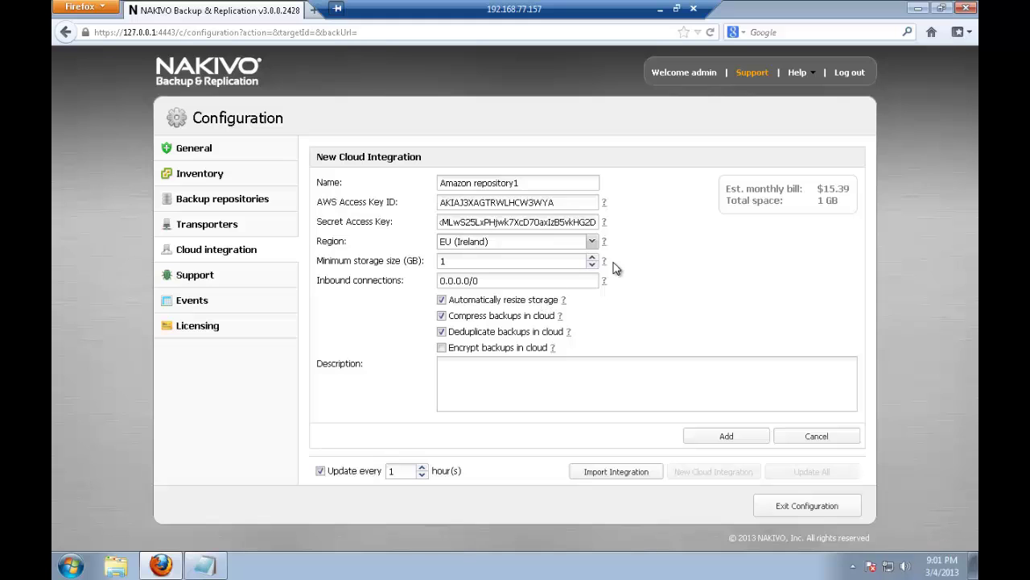
{"action": "left_click", "coordinate": [593, 260]}
{"action": "left_click", "coordinate": [594, 268]}
{"action": "left_click", "coordinate": [594, 267]}
Step: Add the Amazon repository1 integration so it appears in the cloud integration list
{"action": "left_click", "coordinate": [726, 437]}
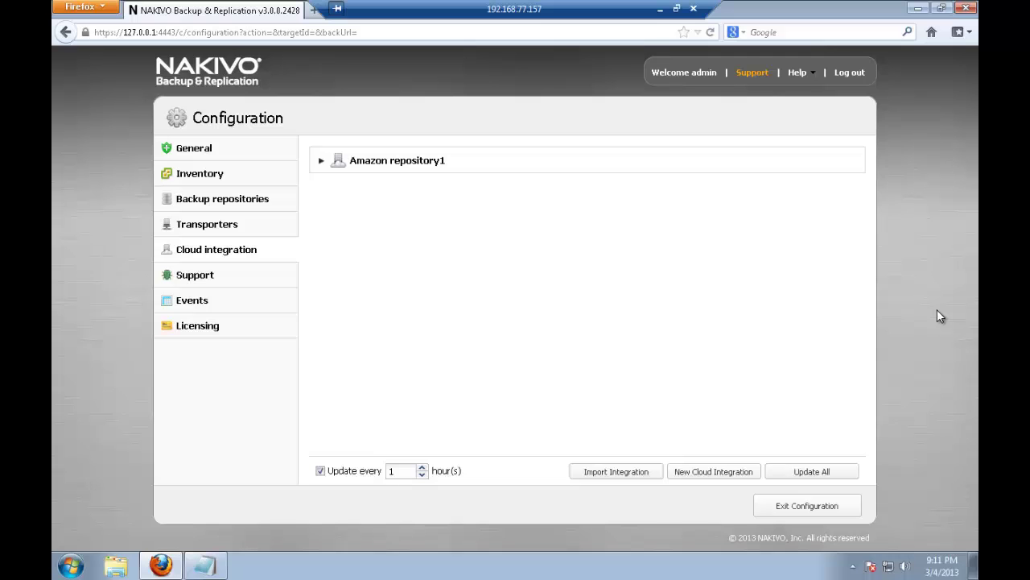
Step: Exit Configuration and start a new Backup Job from the Create menu
{"action": "left_click", "coordinate": [815, 509]}
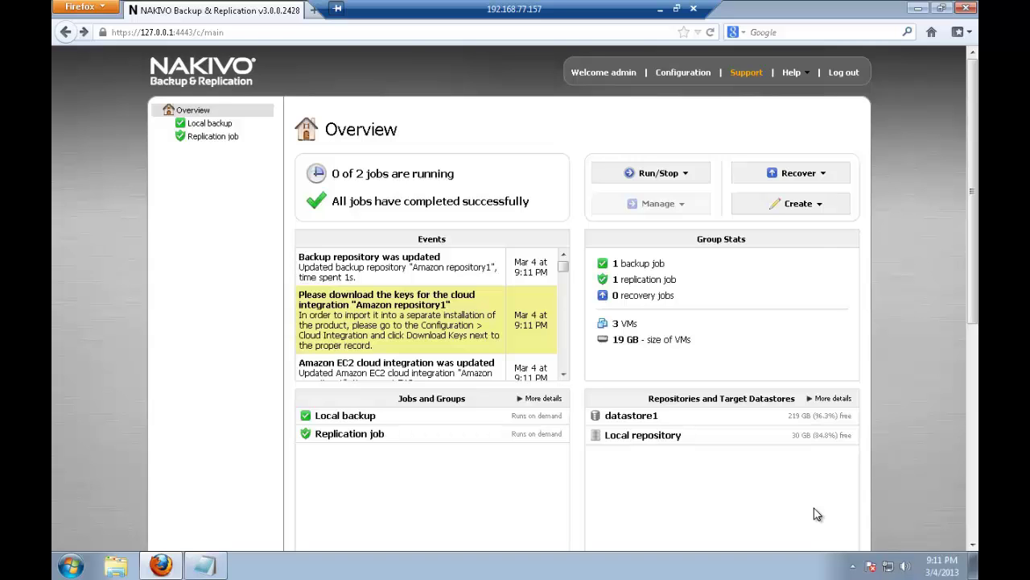
{"action": "left_click", "coordinate": [804, 206]}
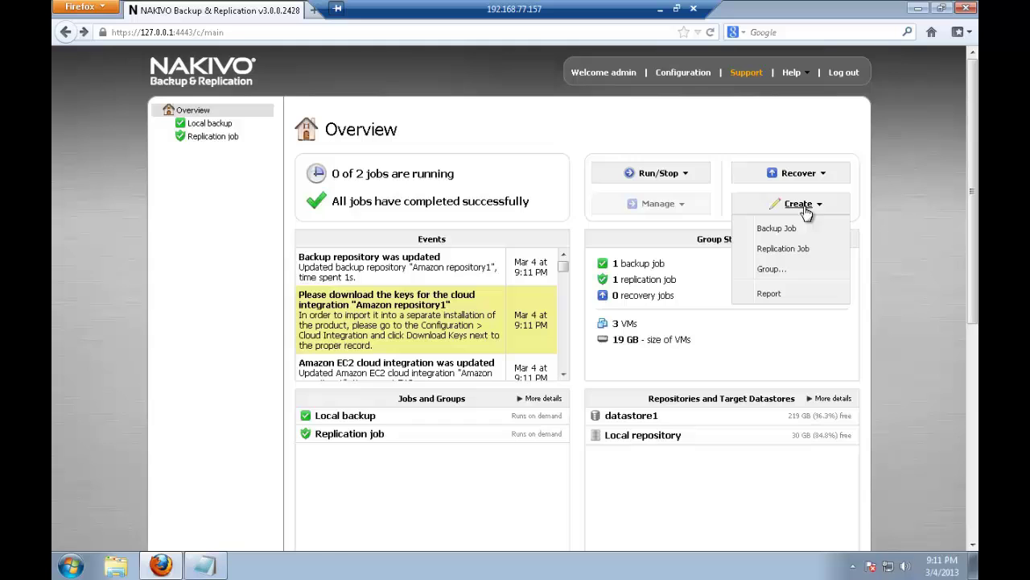
{"action": "left_click", "coordinate": [773, 227]}
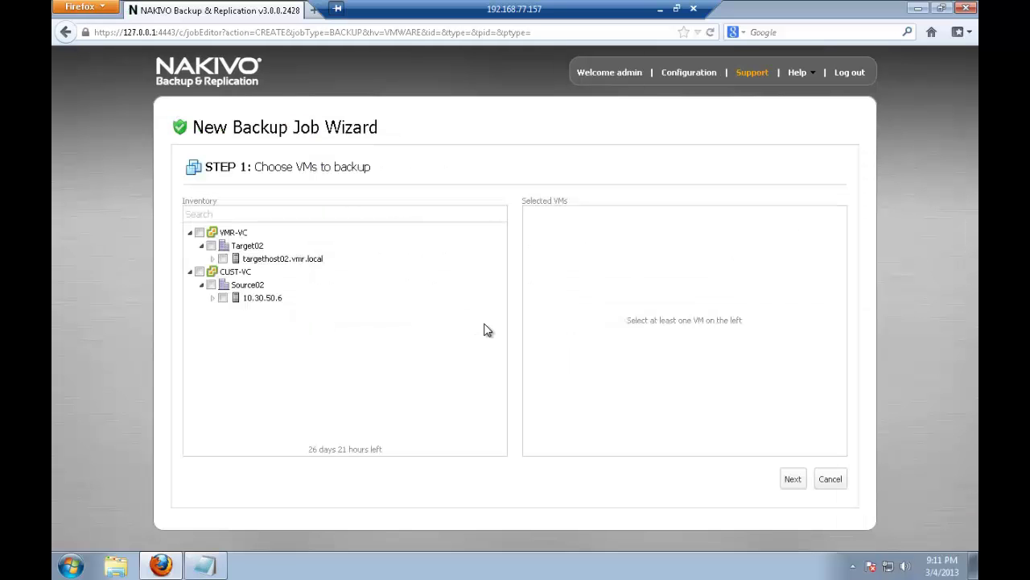
Step: Select UbuntuServer-12.04 on host 10.30.50.6 and choose Amazon repository1 as the backup repository
{"action": "left_click", "coordinate": [212, 297]}
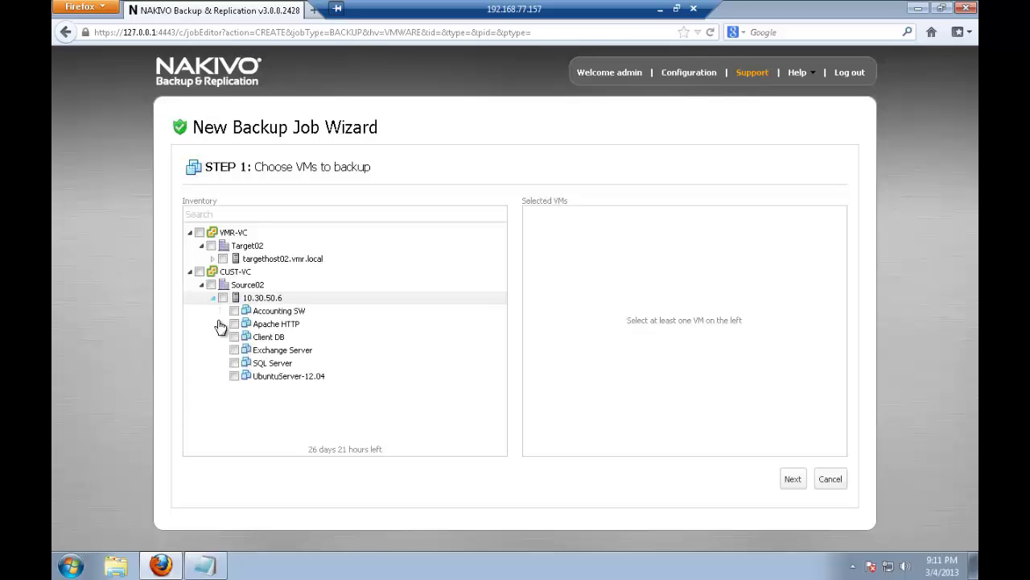
{"action": "left_click", "coordinate": [233, 376]}
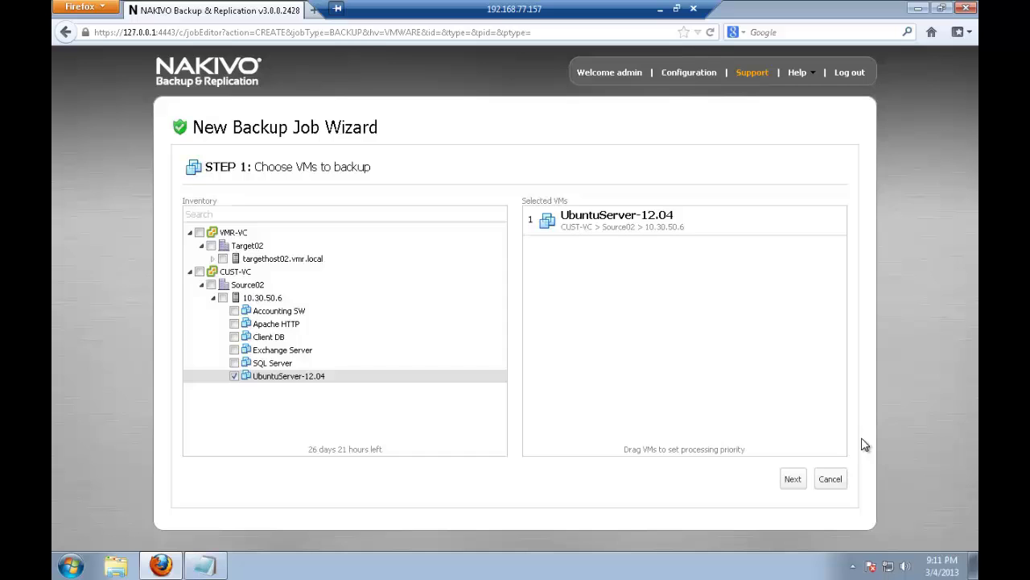
{"action": "left_click", "coordinate": [795, 480]}
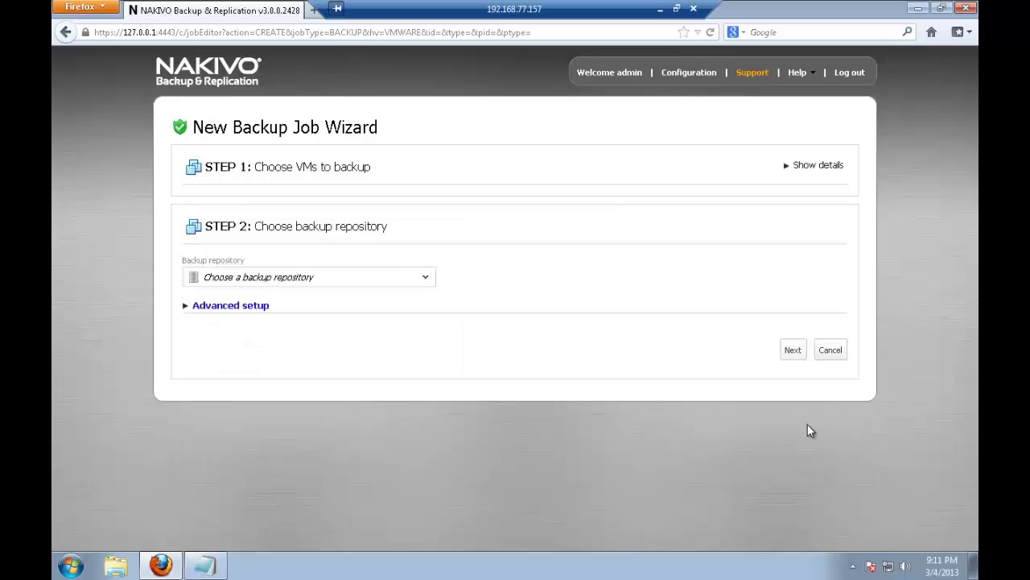
{"action": "left_click", "coordinate": [423, 276]}
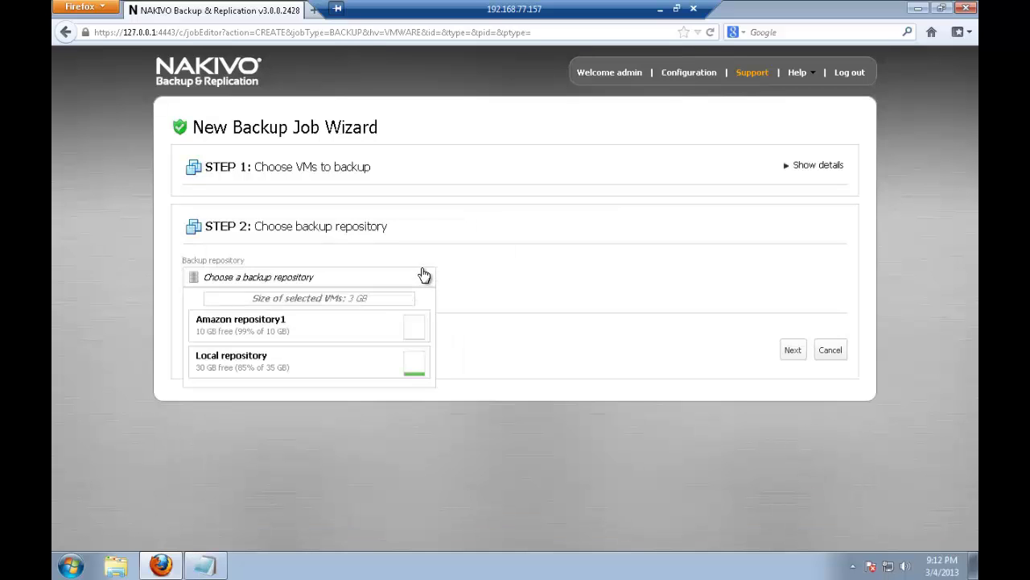
{"action": "left_click", "coordinate": [342, 327]}
Step: Set the job to run on demand only, with no schedule
{"action": "left_click", "coordinate": [794, 351]}
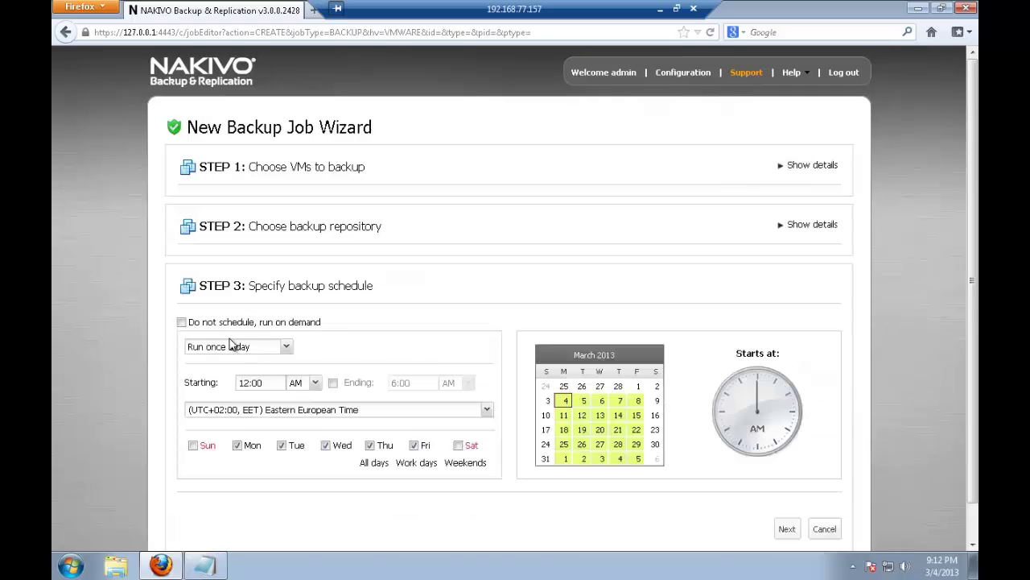
{"action": "left_click", "coordinate": [182, 323]}
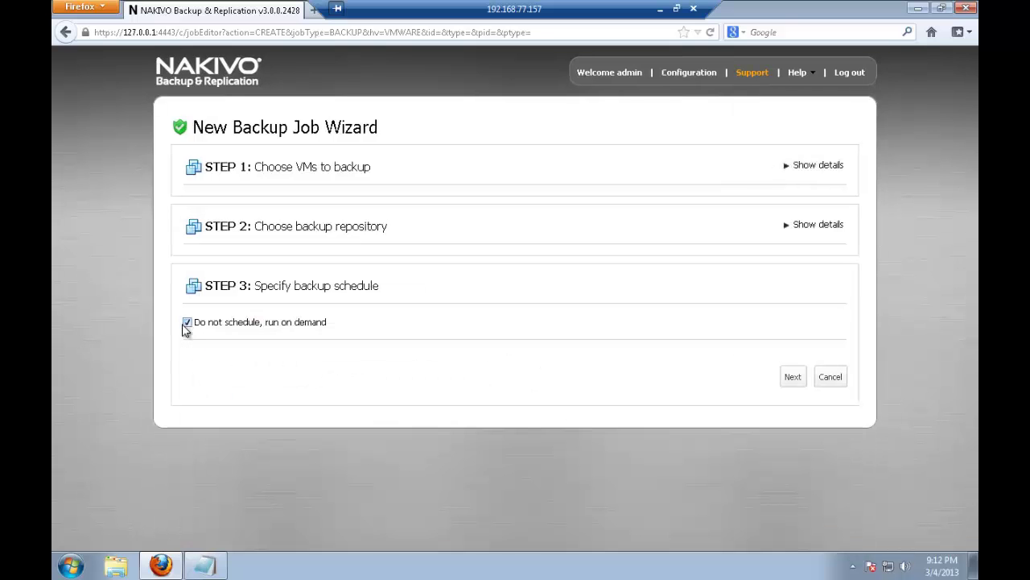
{"action": "left_click", "coordinate": [794, 377]}
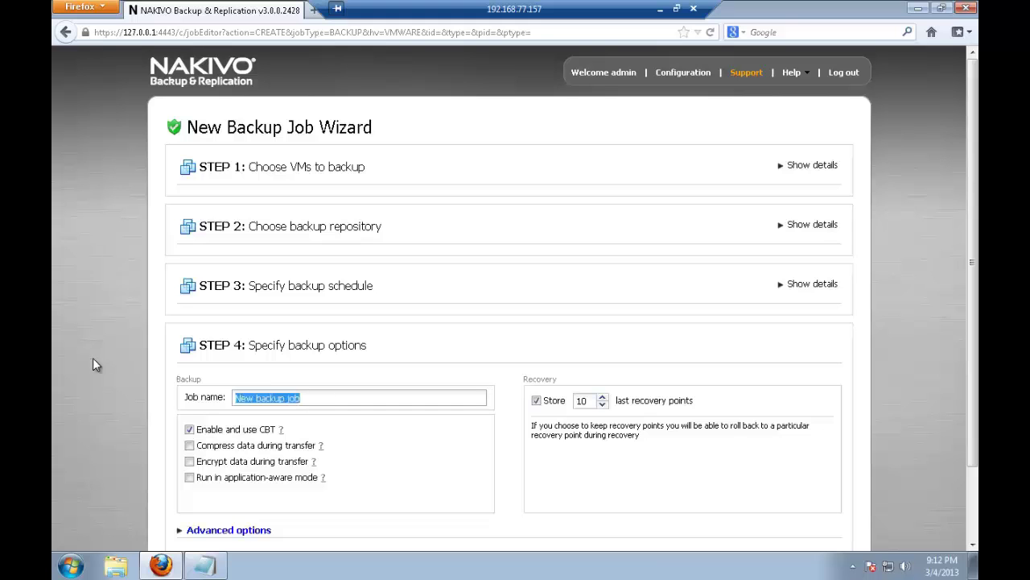
Step: Name the job 'Amazon backup', disable CBT, keep 30 recovery points, and finish
{"action": "type", "text": "Amaz"}
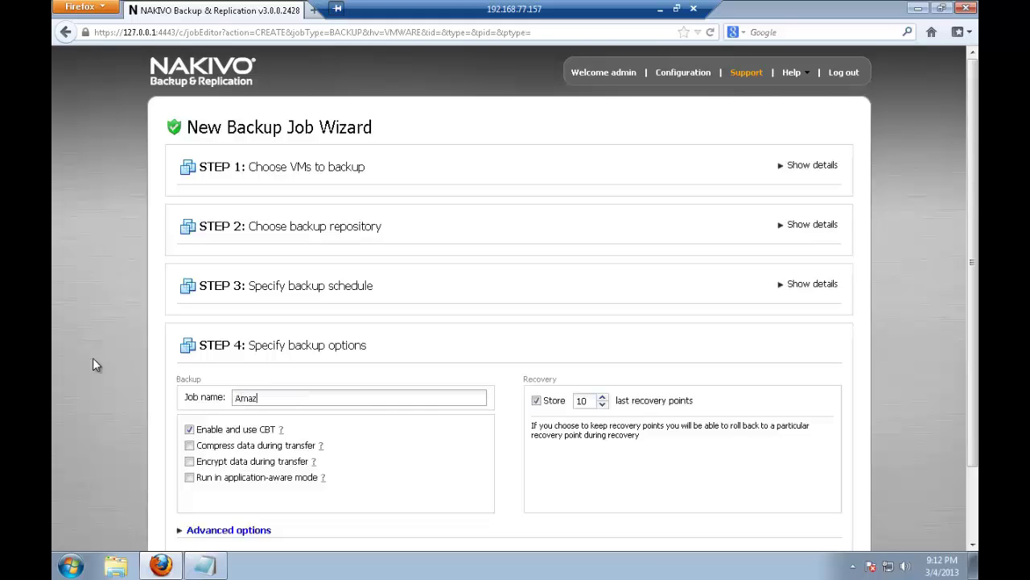
{"action": "type", "text": "on backup"}
{"action": "left_click", "coordinate": [191, 430]}
{"action": "scroll", "coordinate": [362, 418], "scroll_direction": "down", "scroll_amount": 2}
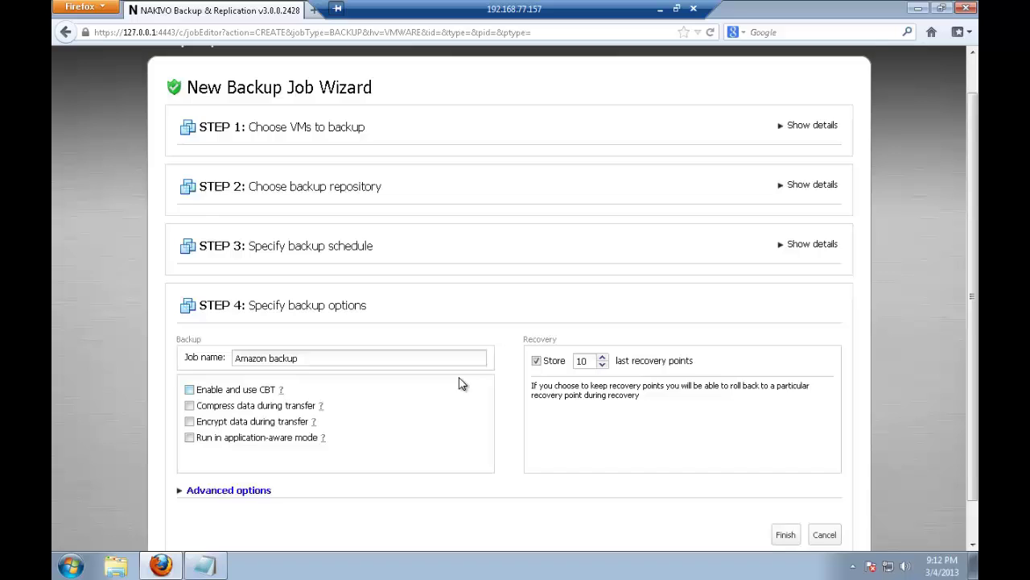
{"action": "left_click", "coordinate": [603, 315]}
{"action": "left_click", "coordinate": [603, 315]}
{"action": "left_click", "coordinate": [603, 315]}
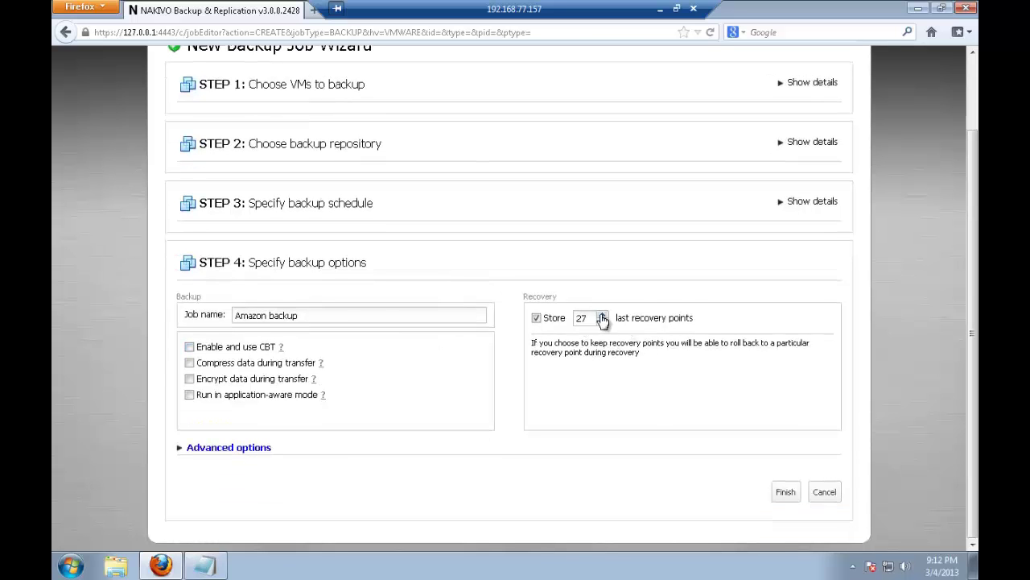
{"action": "left_click", "coordinate": [603, 314]}
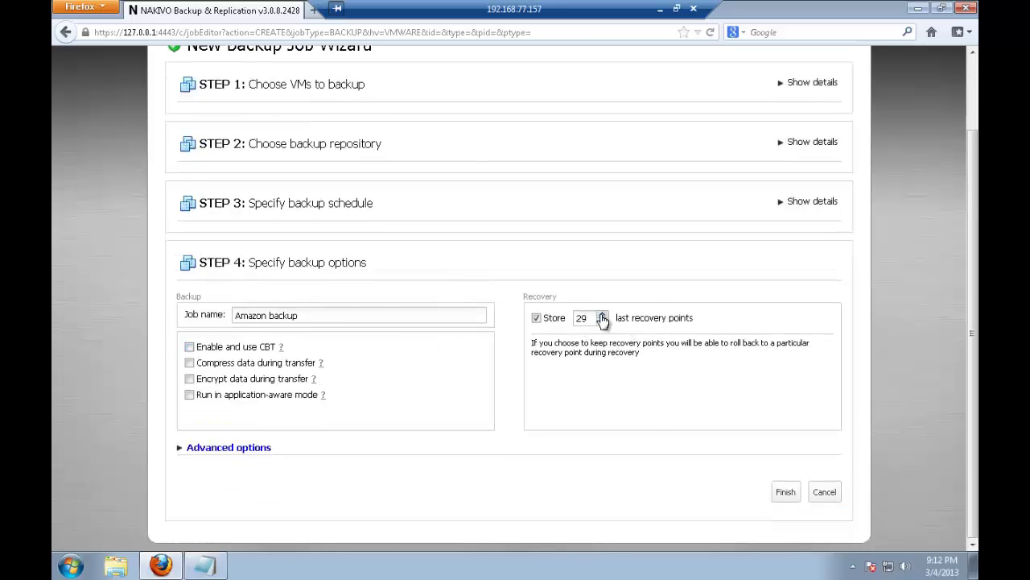
{"action": "left_click", "coordinate": [785, 491]}
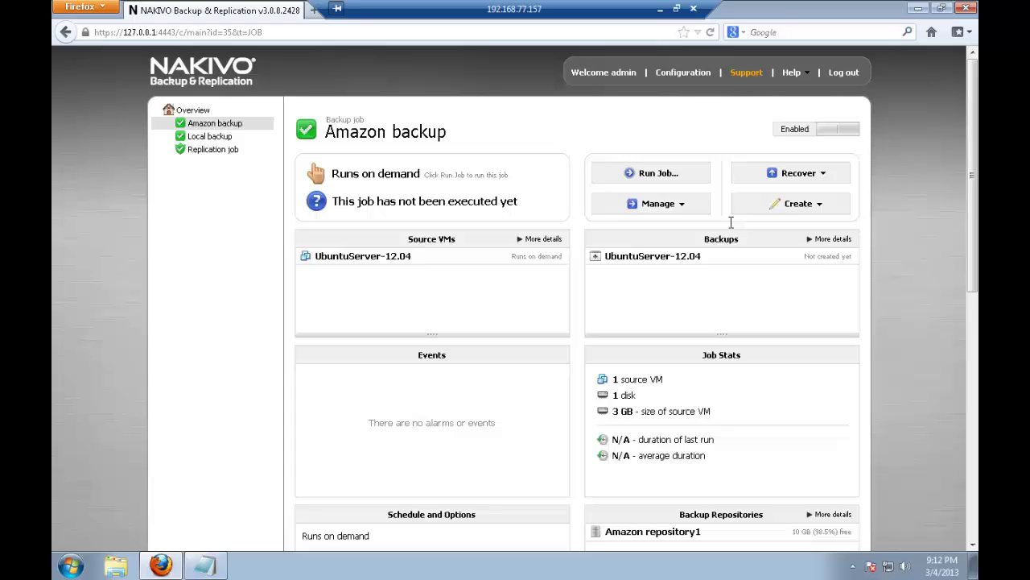
Step: Run the Amazon backup job now and confirm it
{"action": "left_click", "coordinate": [661, 173]}
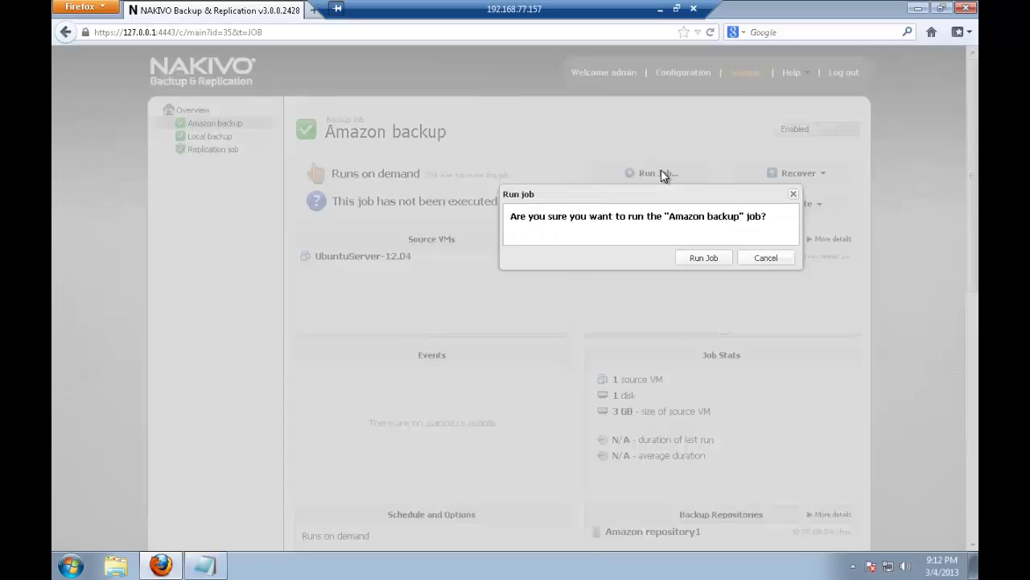
{"action": "left_click", "coordinate": [704, 257]}
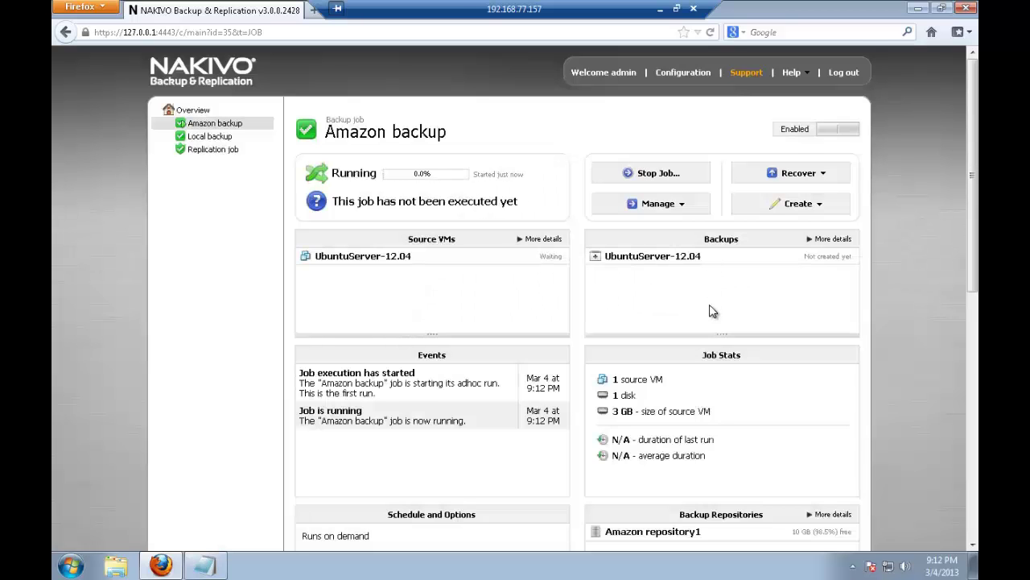